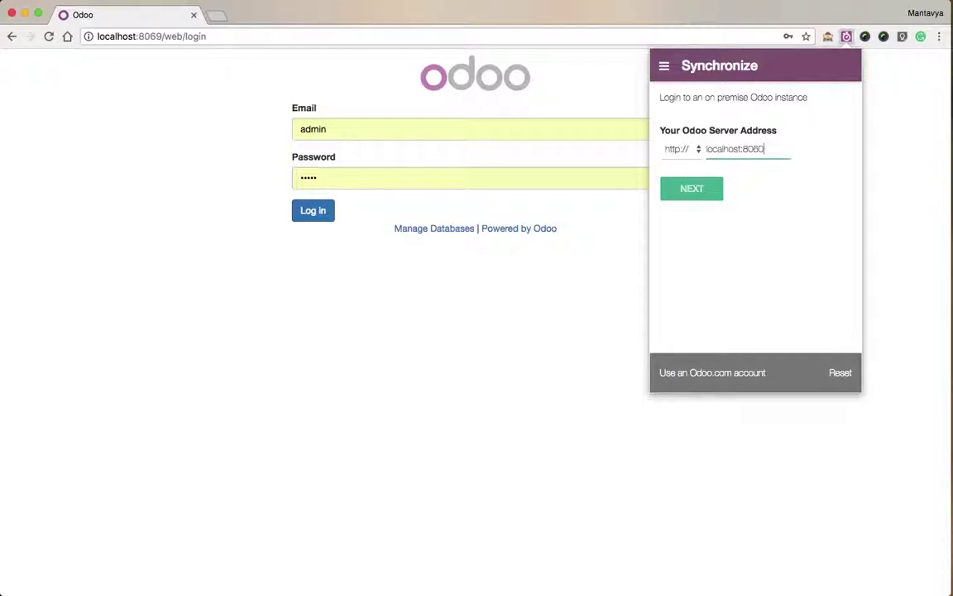
Sign in to localhost:8069 with the administrator login and password, keeping the video-timesheet-demo database.
left_click(702, 190)
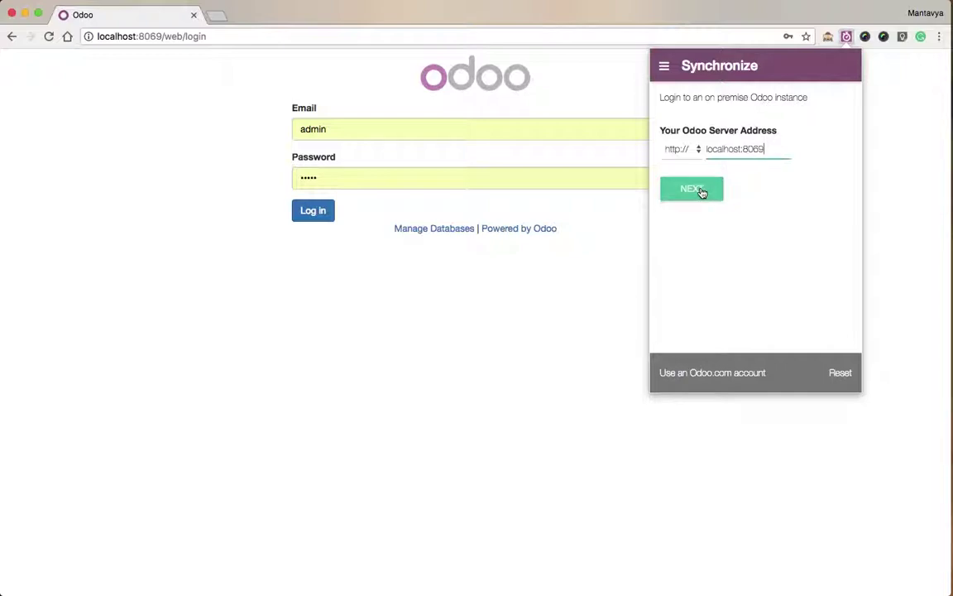
type("admin")
key("Tab")
type("ad")
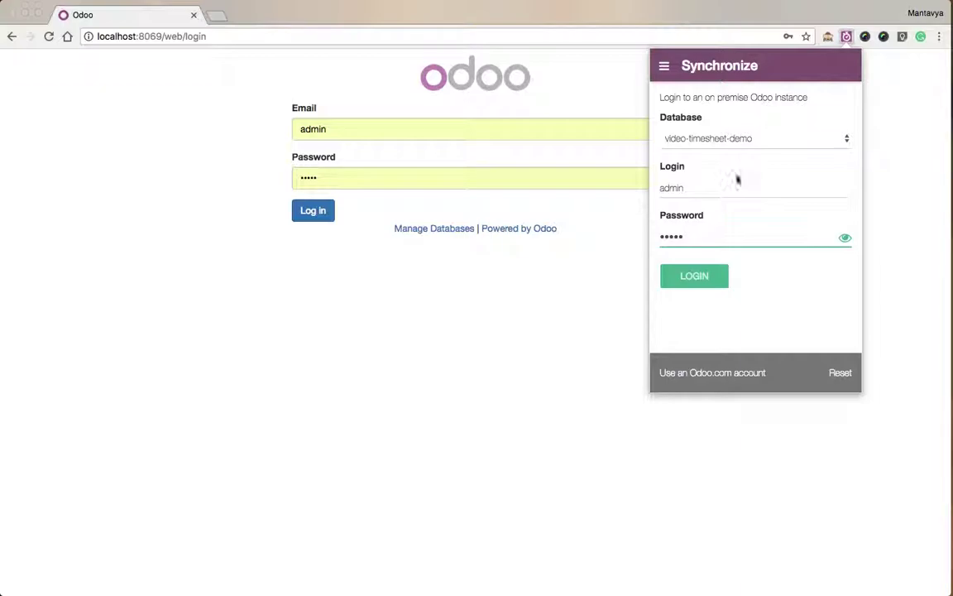
type("min")
left_click(819, 139)
left_click(819, 141)
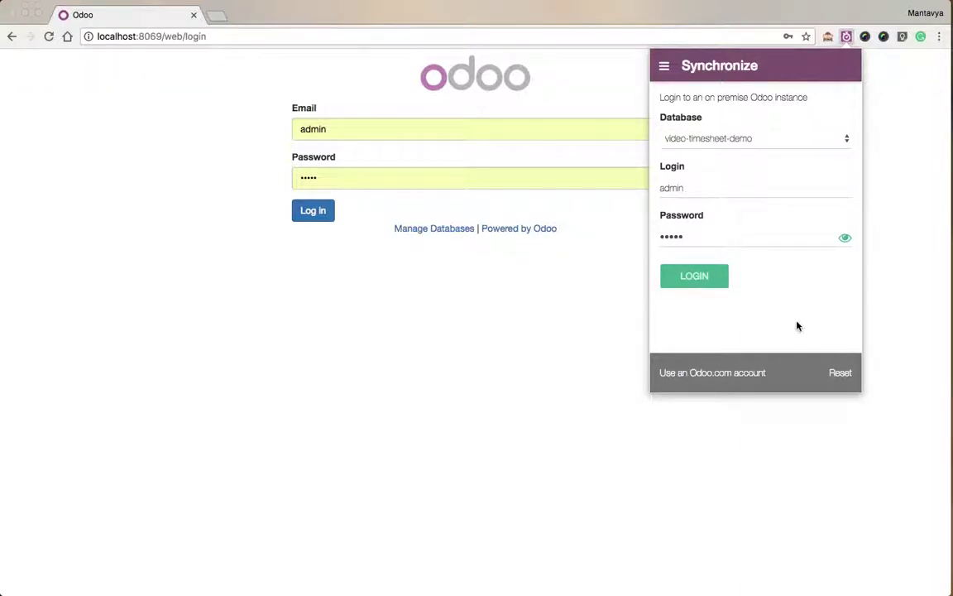
left_click(717, 282)
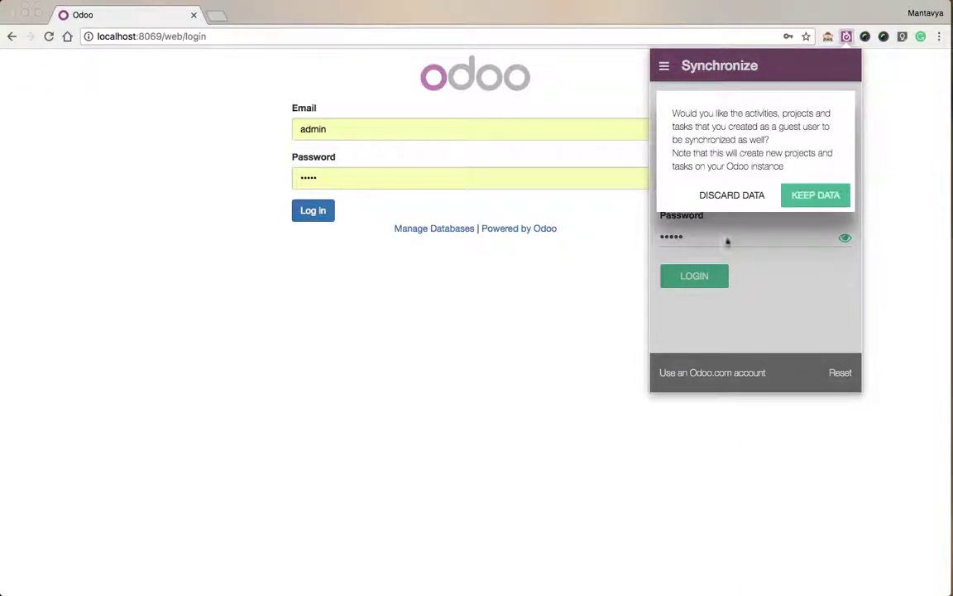
Discard the guest data, then add User interface improvements and Document history management to Today's Plan.
left_click(737, 198)
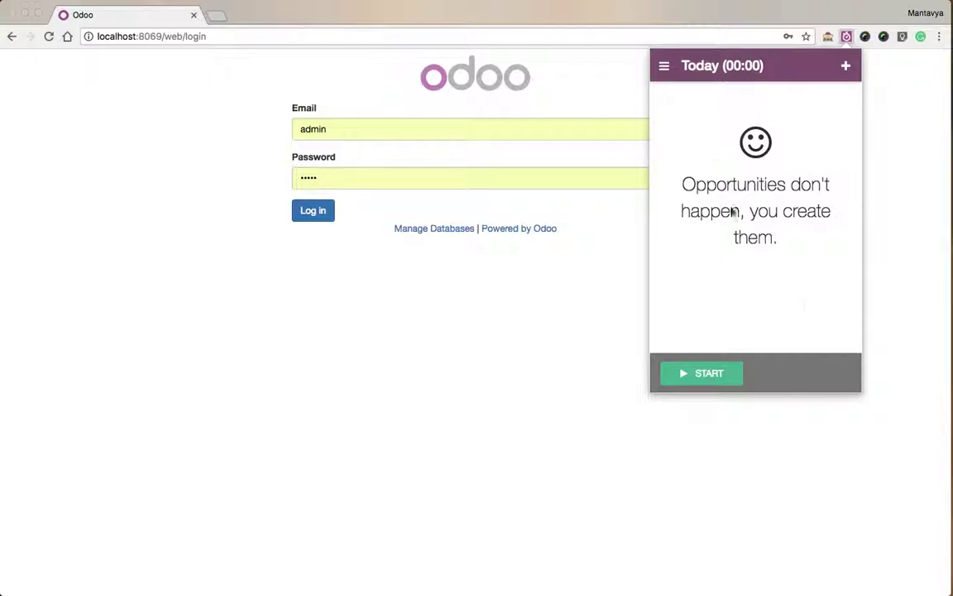
left_click(661, 66)
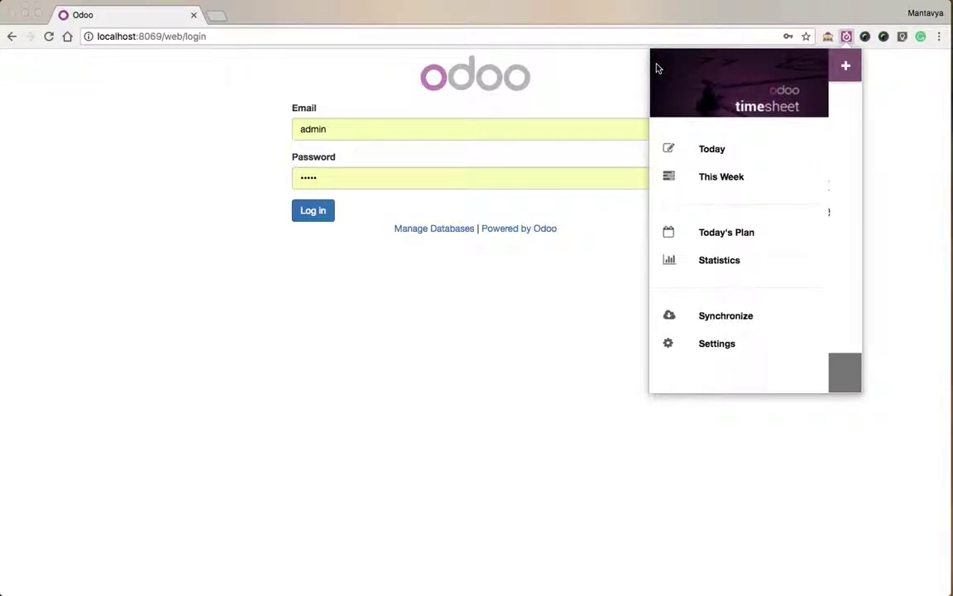
left_click(728, 232)
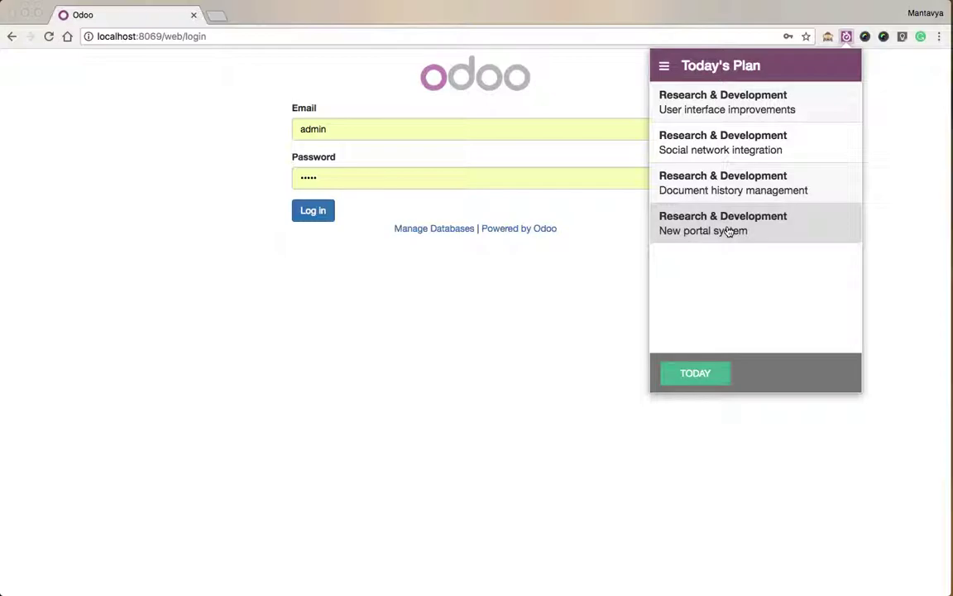
left_click(737, 118)
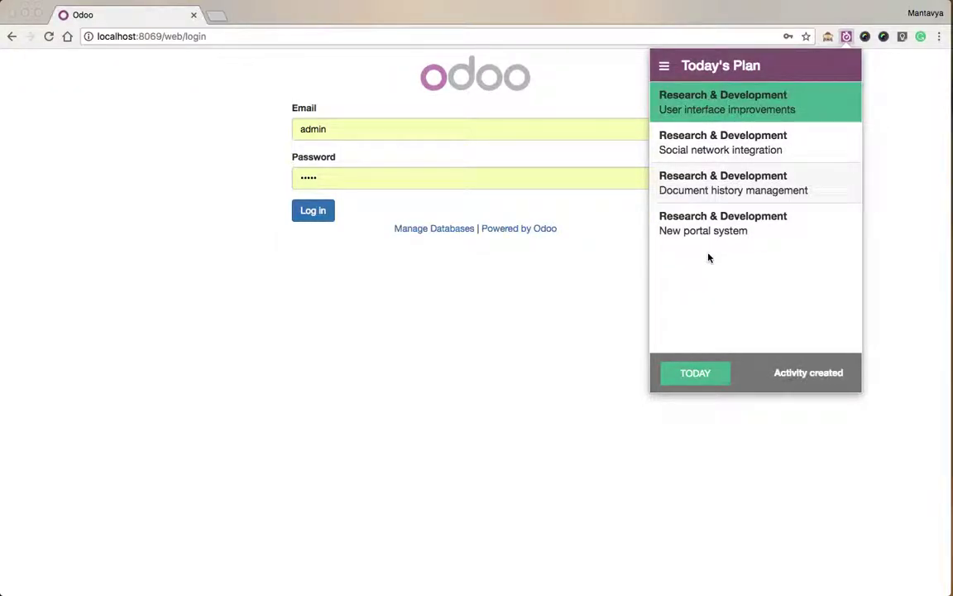
left_click(726, 196)
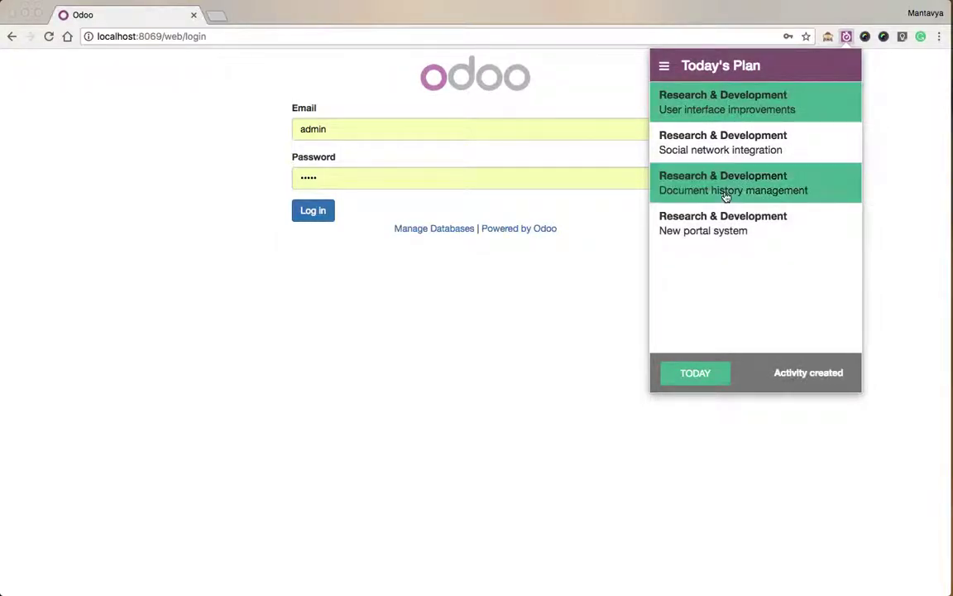
left_click(709, 383)
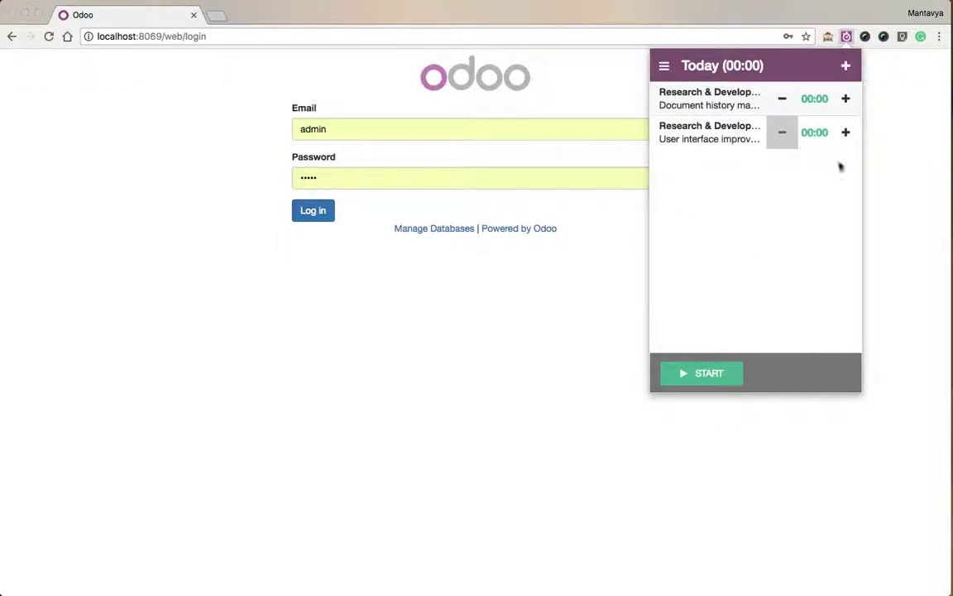
Time Document history management while logging into the Odoo web page, then stop it at 12 seconds.
left_click(810, 99)
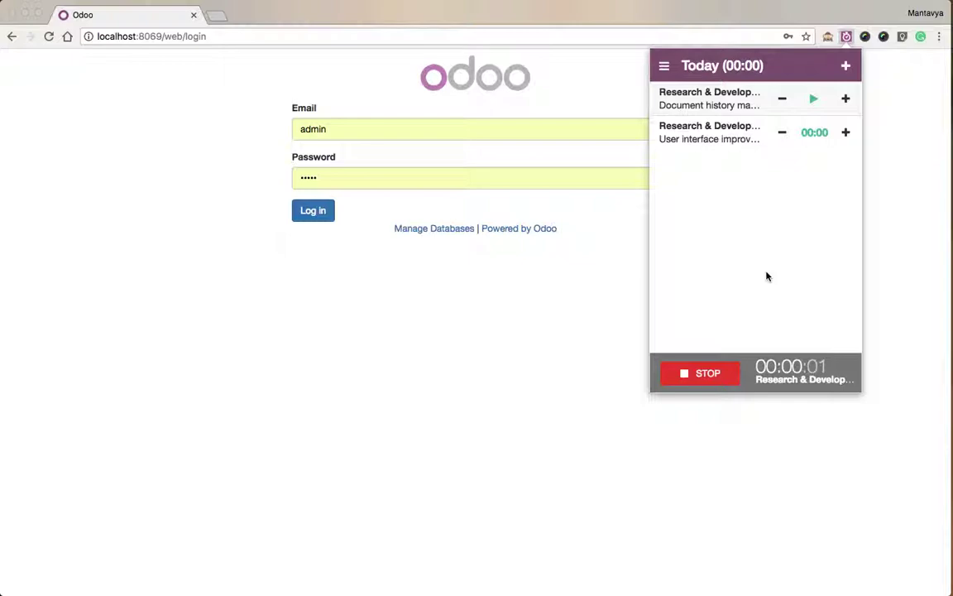
left_click(402, 130)
left_click(320, 212)
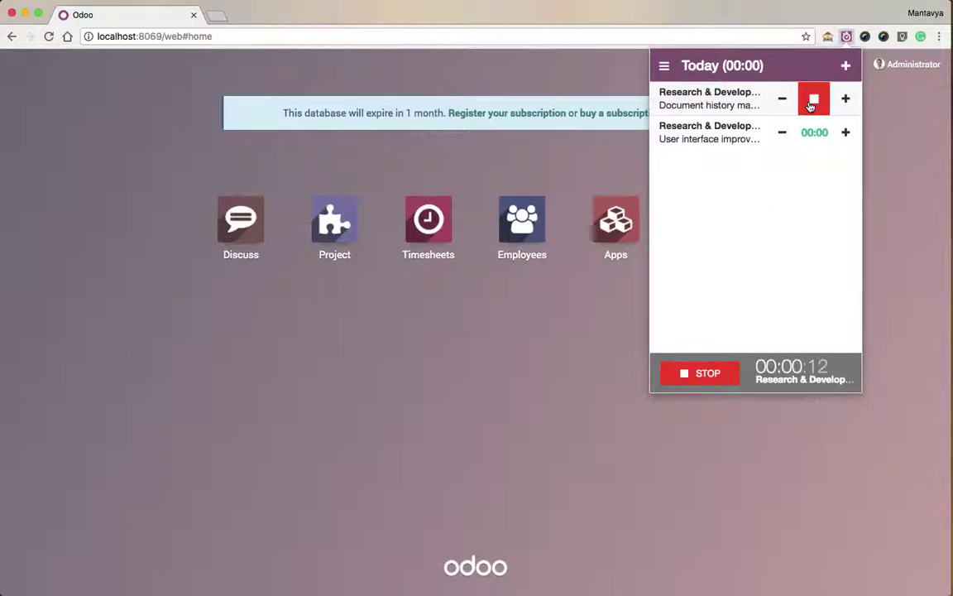
left_click(811, 104)
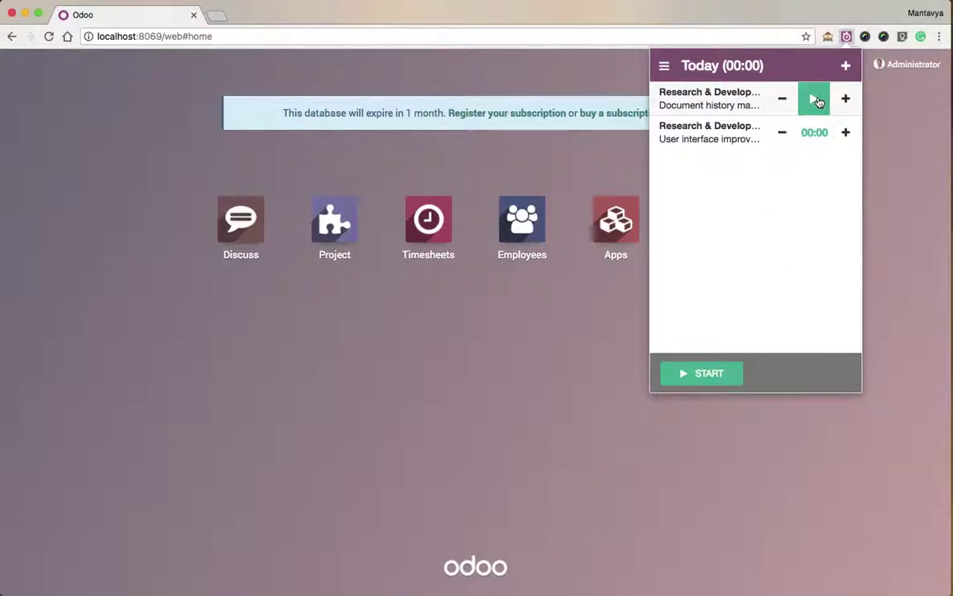
Raise Document history management to 01:00 and User interface improvements to 02:00 in quarter-hour increments.
left_click(843, 101)
left_click(845, 110)
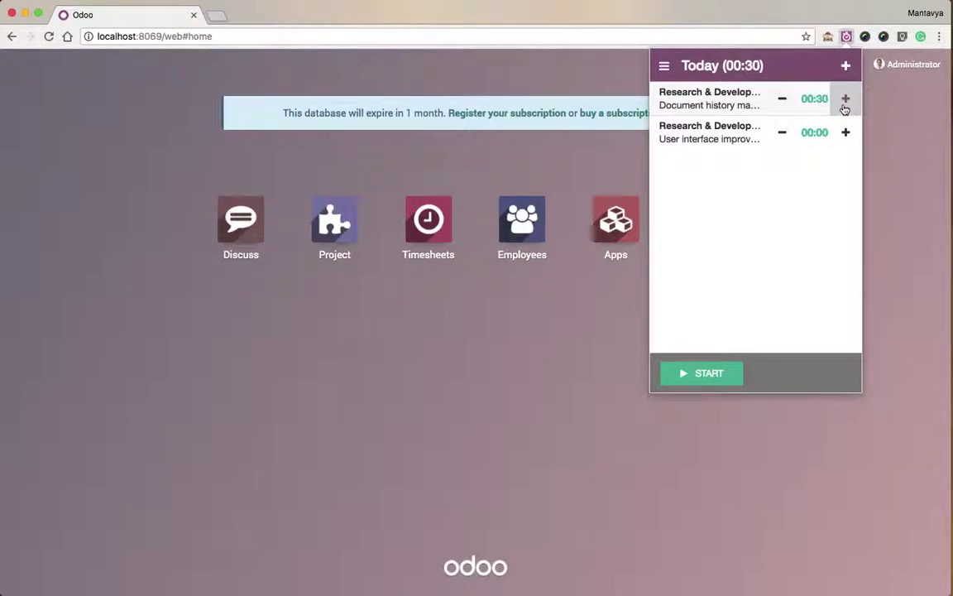
left_click(845, 107)
left_click(844, 107)
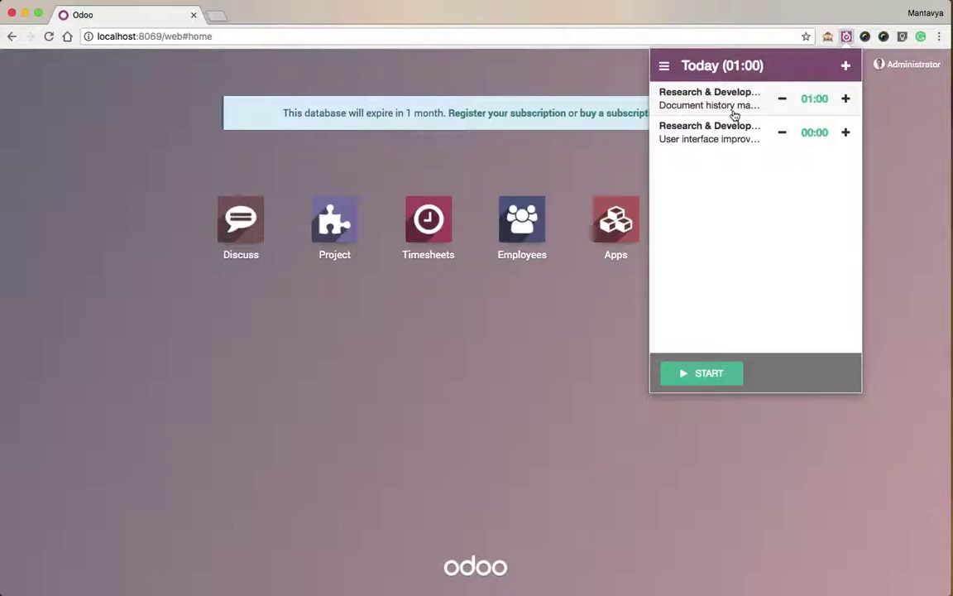
left_click(846, 134)
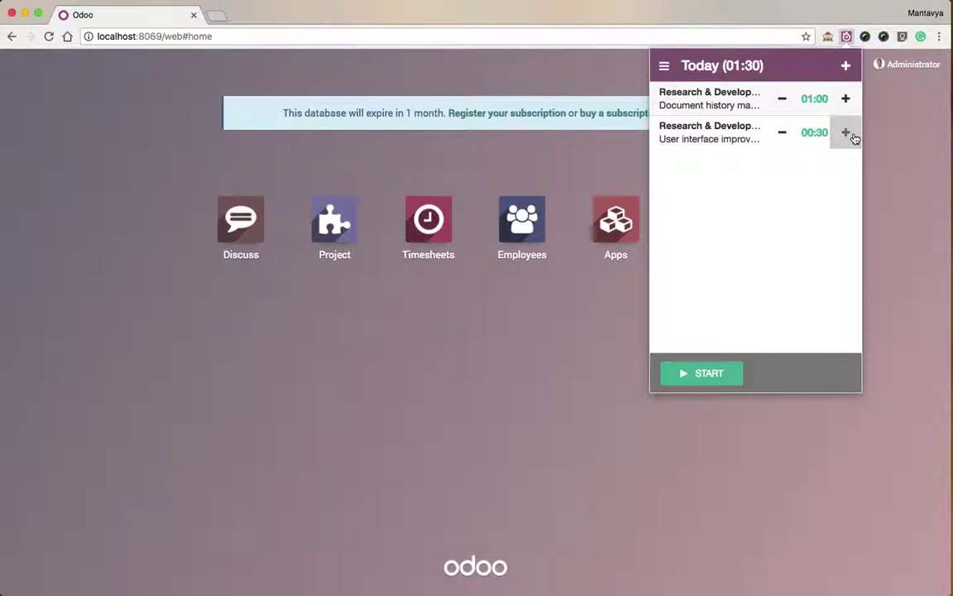
left_click(853, 135)
left_click(853, 135)
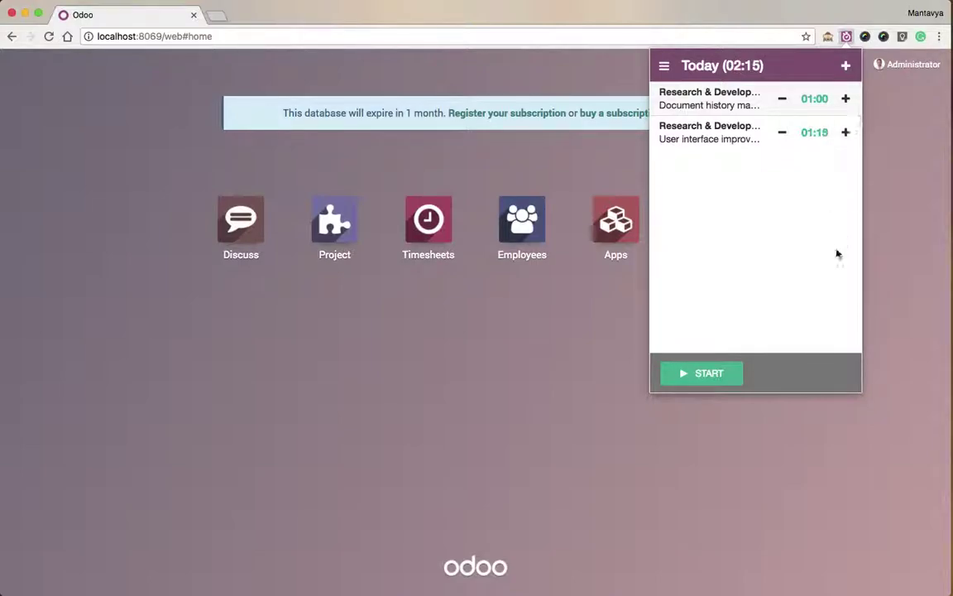
left_click(846, 132)
left_click(846, 132)
left_click(846, 133)
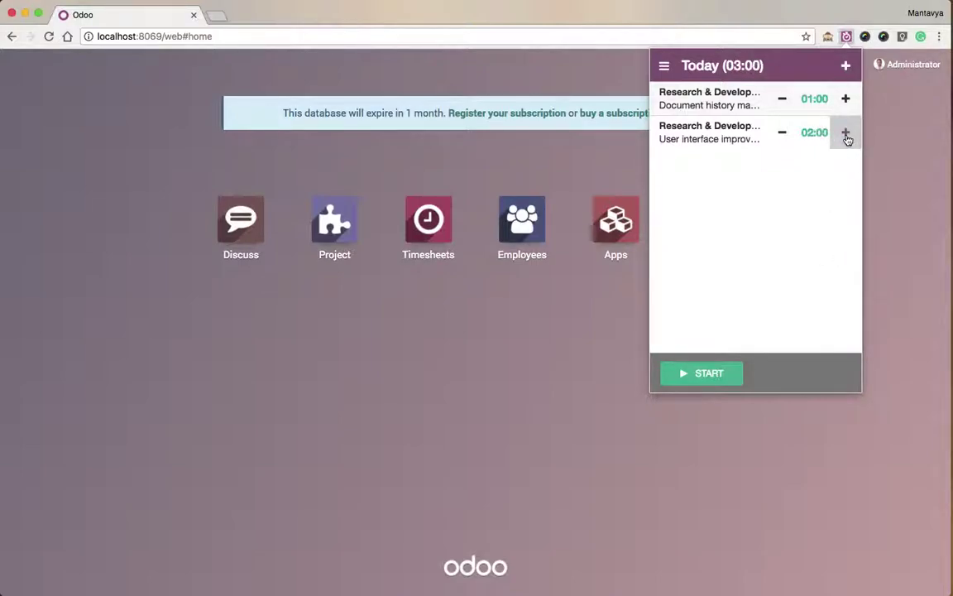
Start a new activity for Research & Development's Document history management task with 02:00 time spent.
left_click(846, 66)
left_click(790, 135)
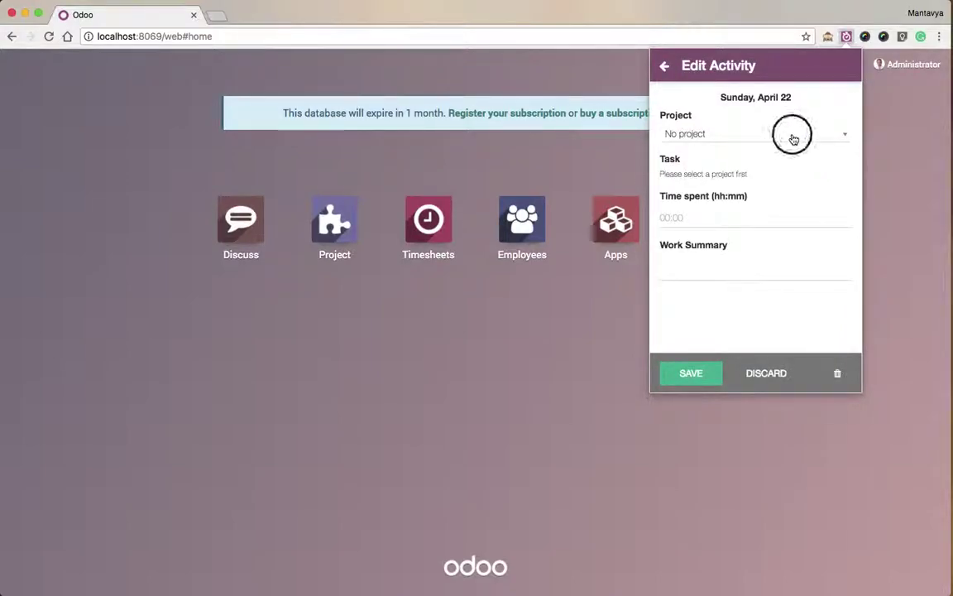
left_click(748, 171)
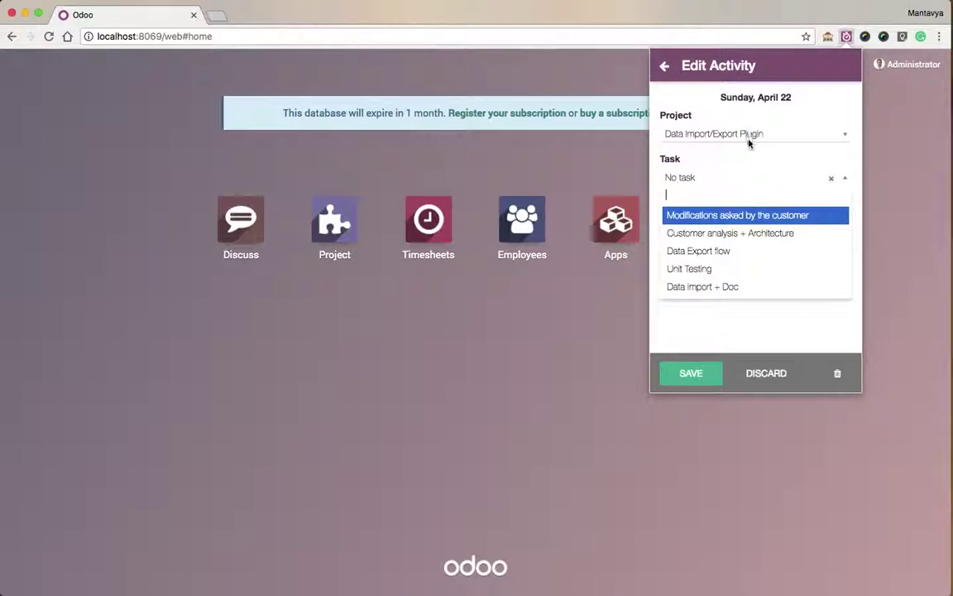
left_click(757, 137)
left_click(757, 136)
left_click(696, 205)
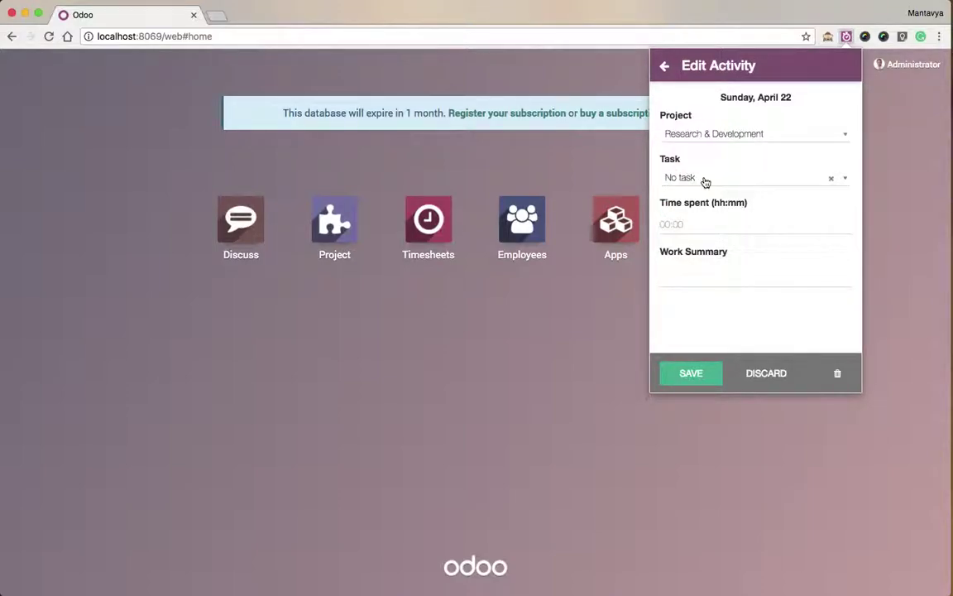
left_click(706, 180)
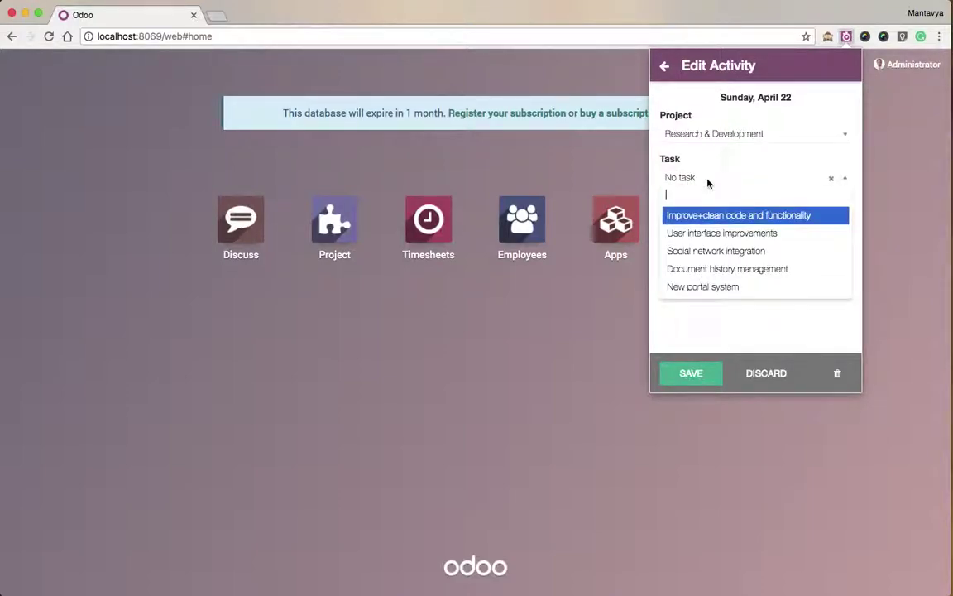
left_click(732, 273)
left_click(724, 229)
left_click(663, 269)
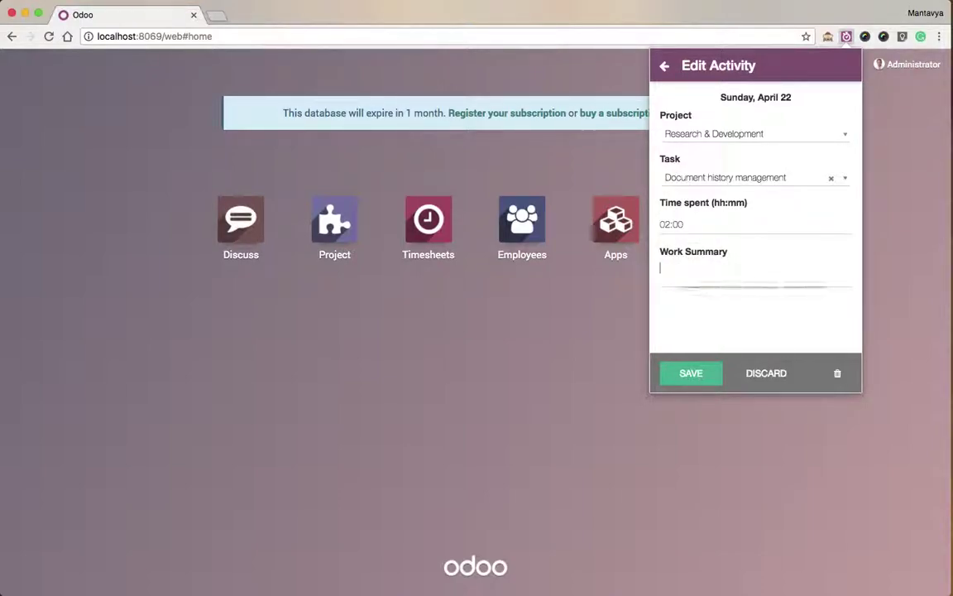
Enter the summary 'check the usability of application' and save the new entry.
type("heck the")
key("BackSpace")
key("BackSpace")
key("BackSpace")
key("BackSpace")
key("BackSpace")
key("BackSpace")
key("BackSpace")
key("BackSpace")
key("BackSpace")
type("check")
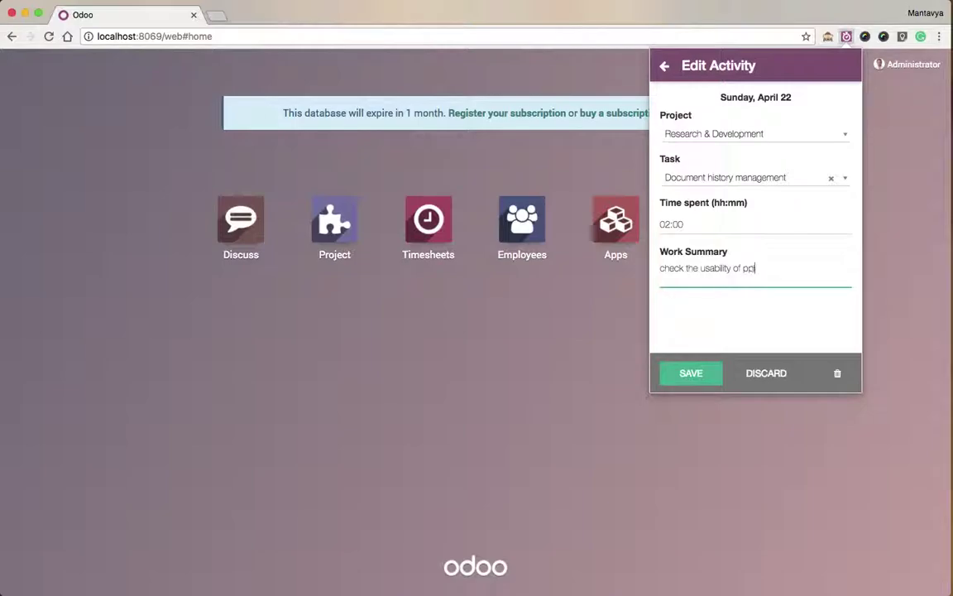
left_click(741, 268)
type("application")
left_click(756, 325)
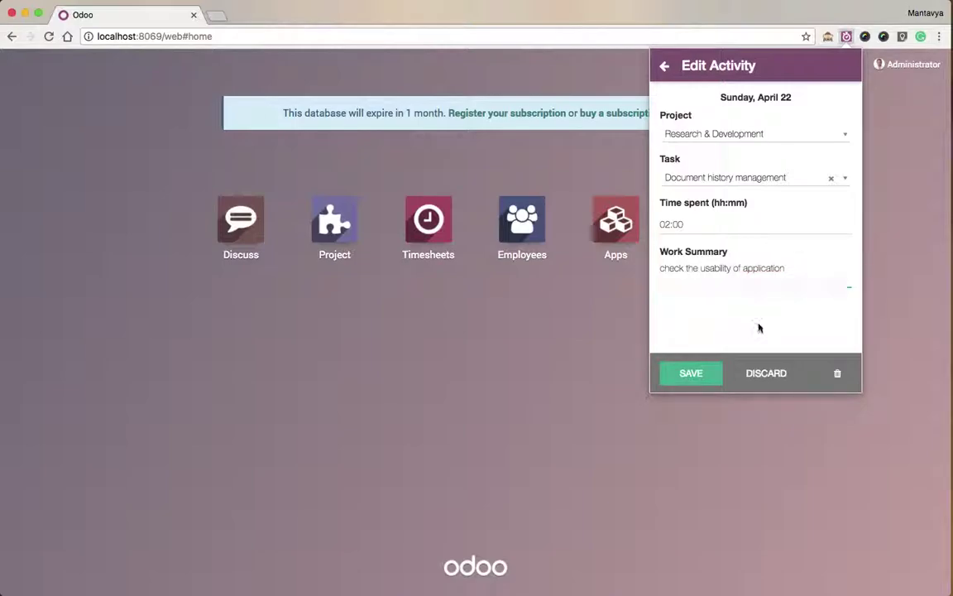
left_click(715, 379)
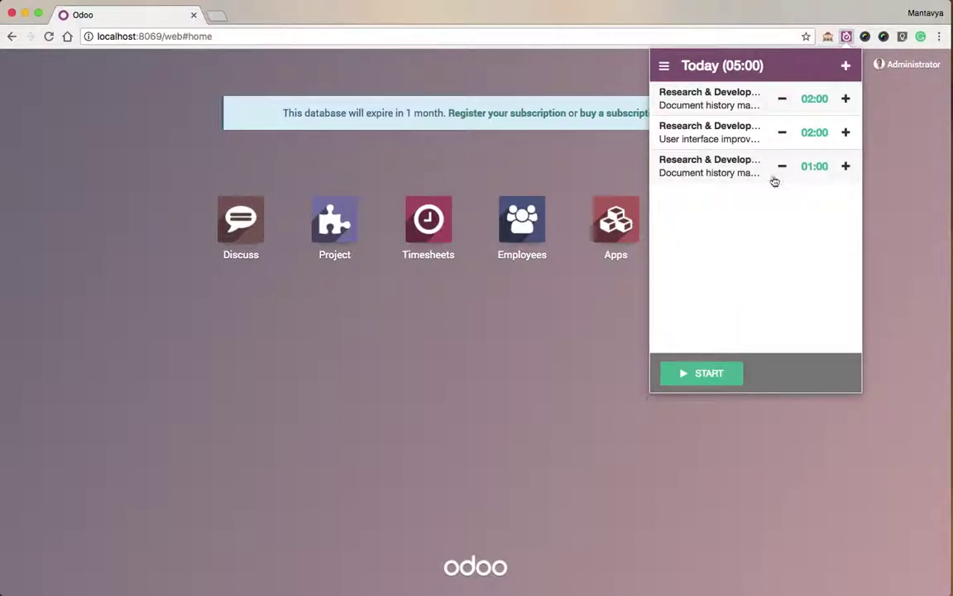
Run Sync Now from the extension's Synchronize page to push today's 05:00 to localhost:8069.
left_click(586, 351)
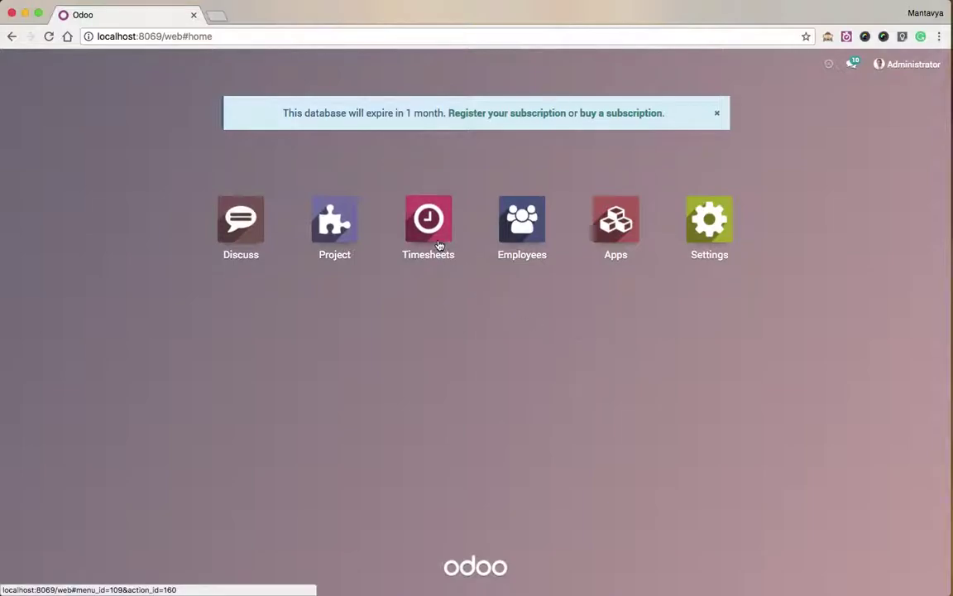
left_click(847, 36)
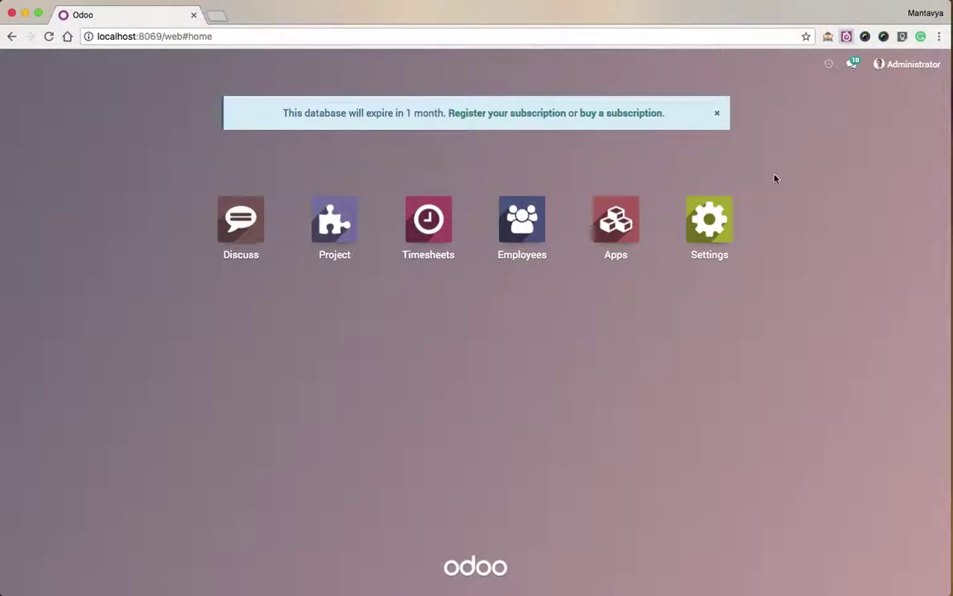
left_click(662, 66)
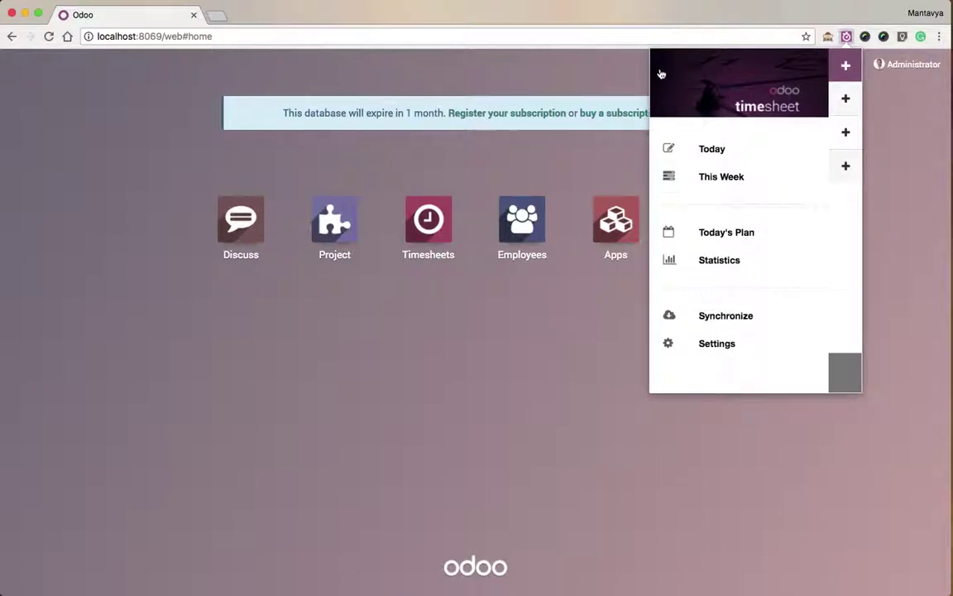
left_click(725, 315)
left_click(754, 199)
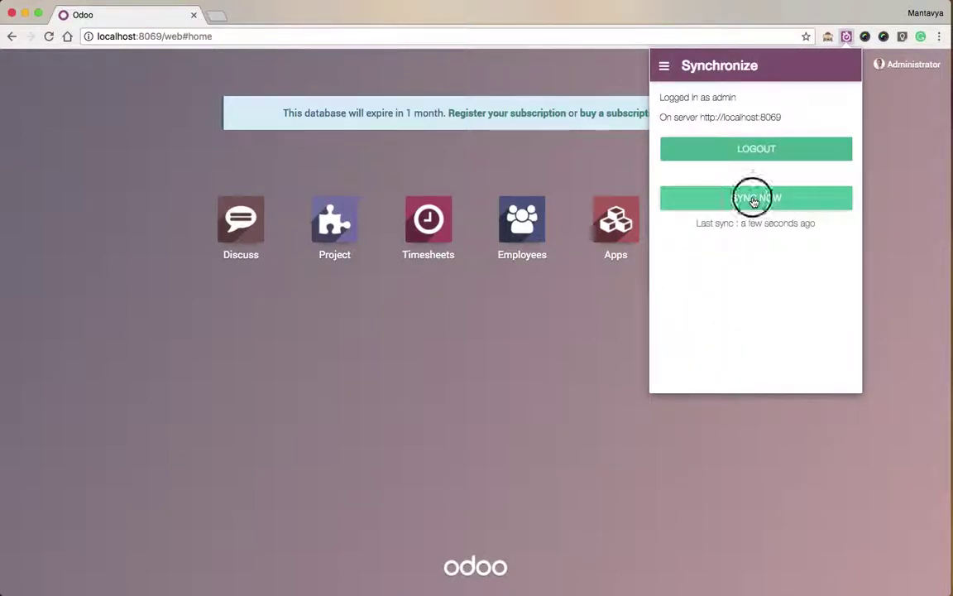
In the Timesheets app, view Sunday 04/22/2018 entries for User interface improvements and Document history management.
left_click(540, 314)
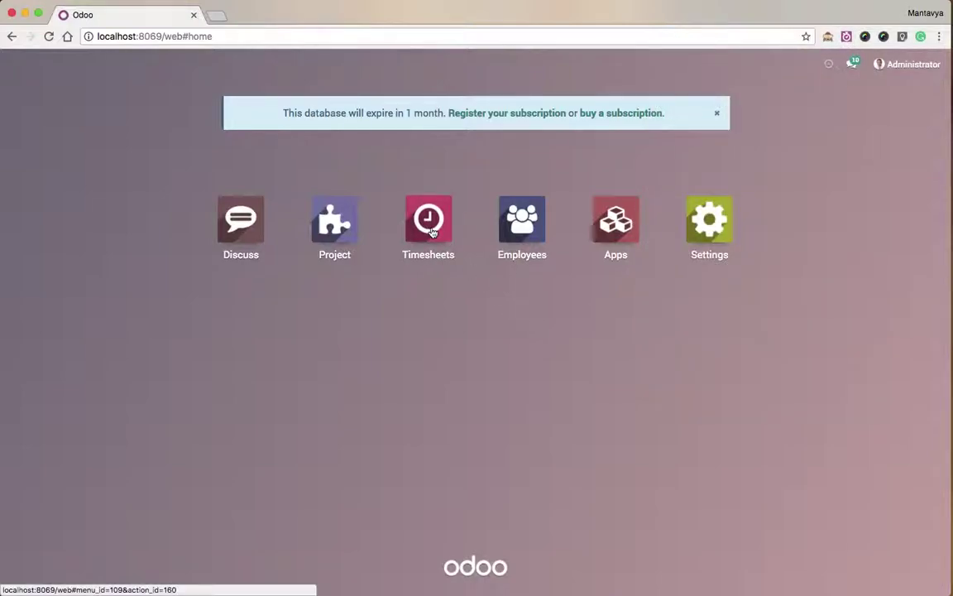
left_click(429, 224)
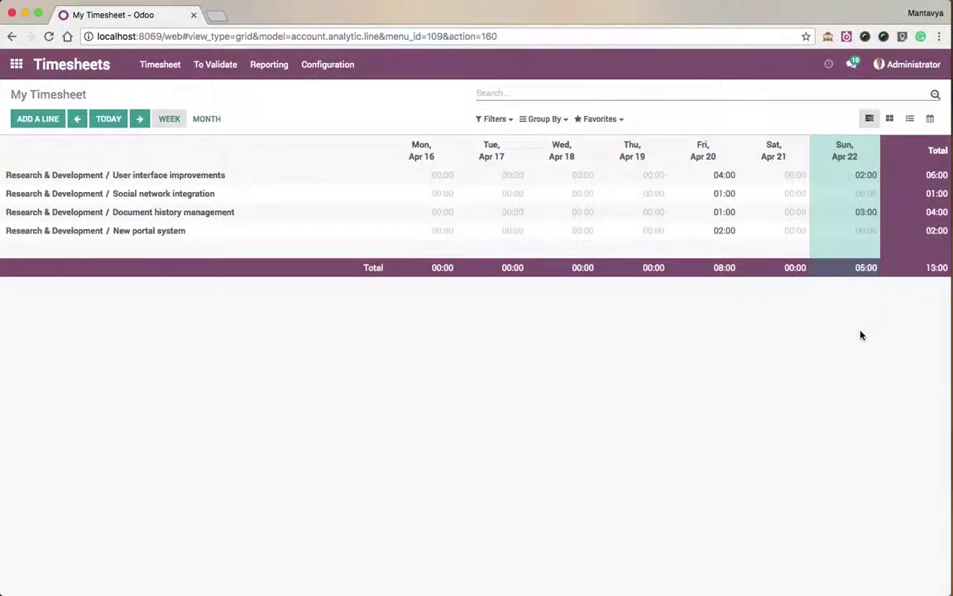
left_click(818, 178)
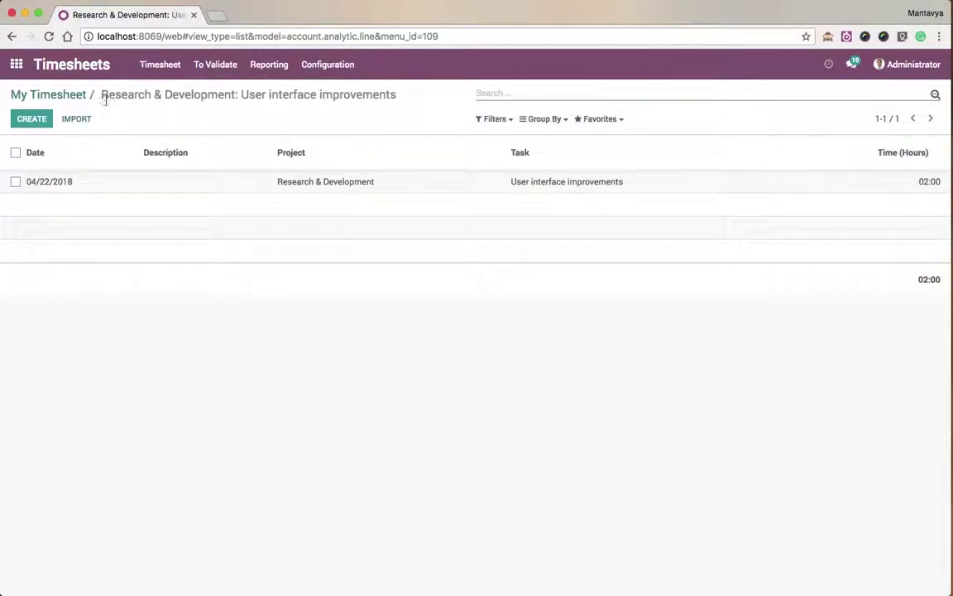
left_click(79, 96)
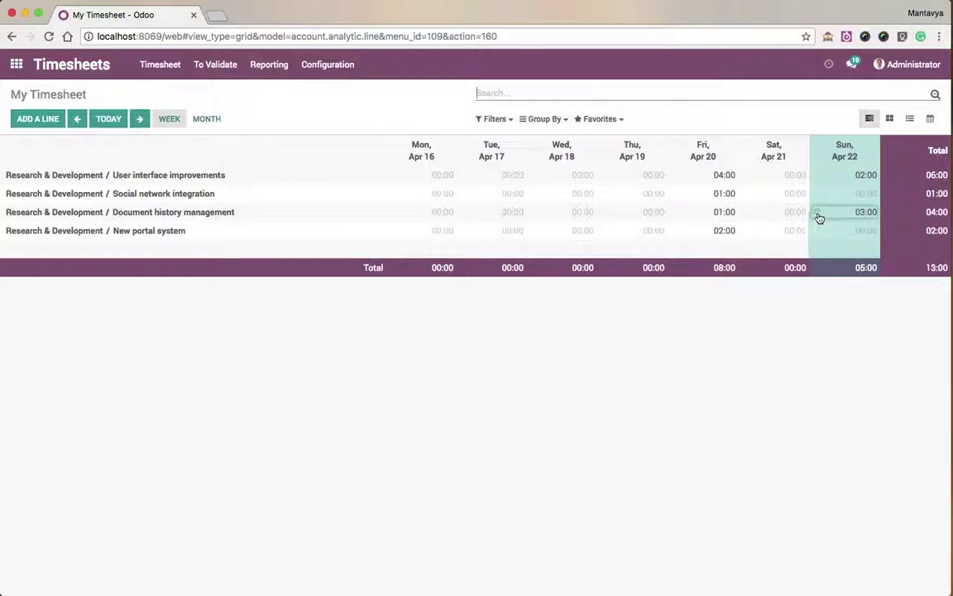
left_click(816, 214)
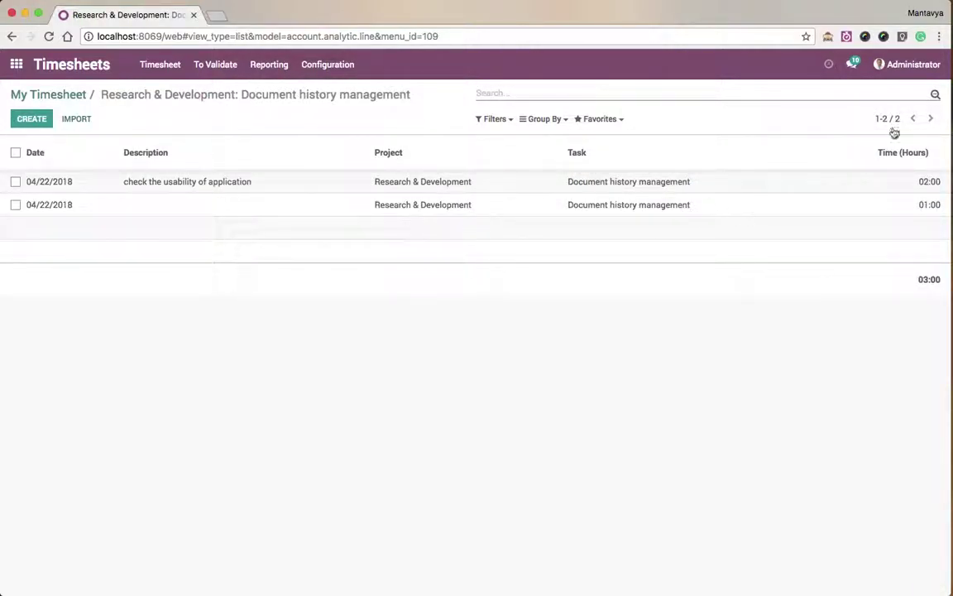
left_click(846, 36)
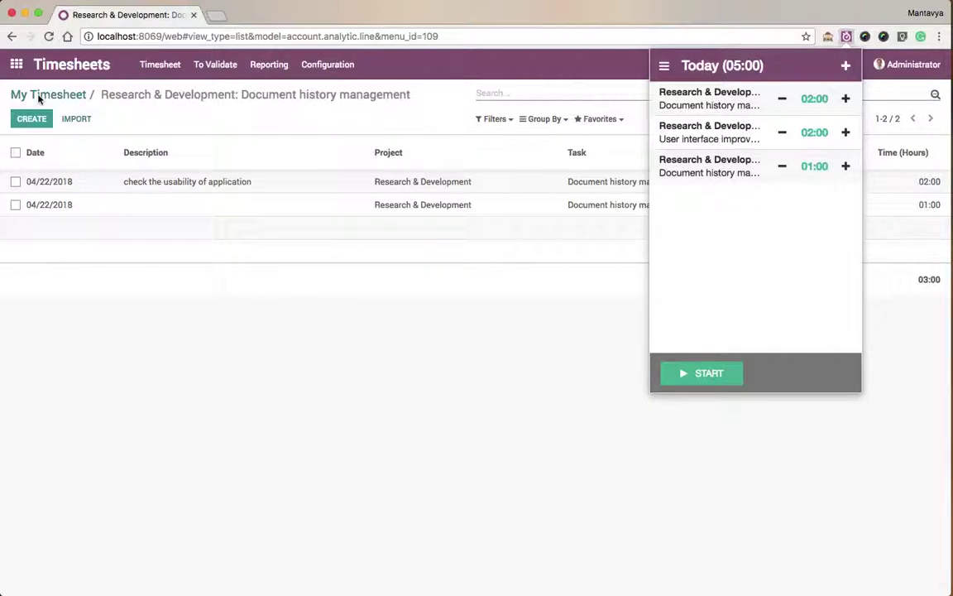
Return to the My Timesheet weekly grid and show this week's entries in the extension.
left_click(66, 95)
left_click(73, 97)
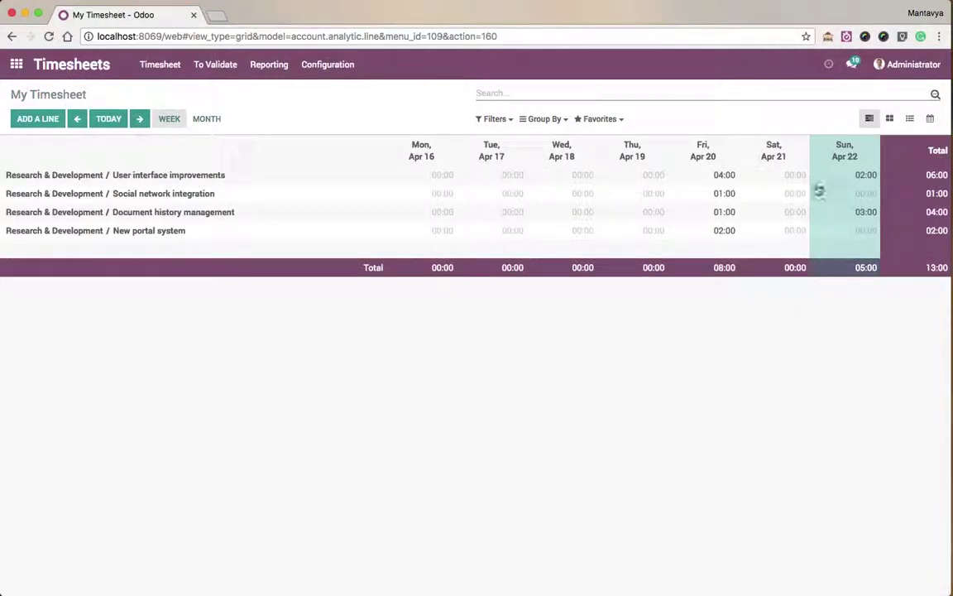
left_click(846, 36)
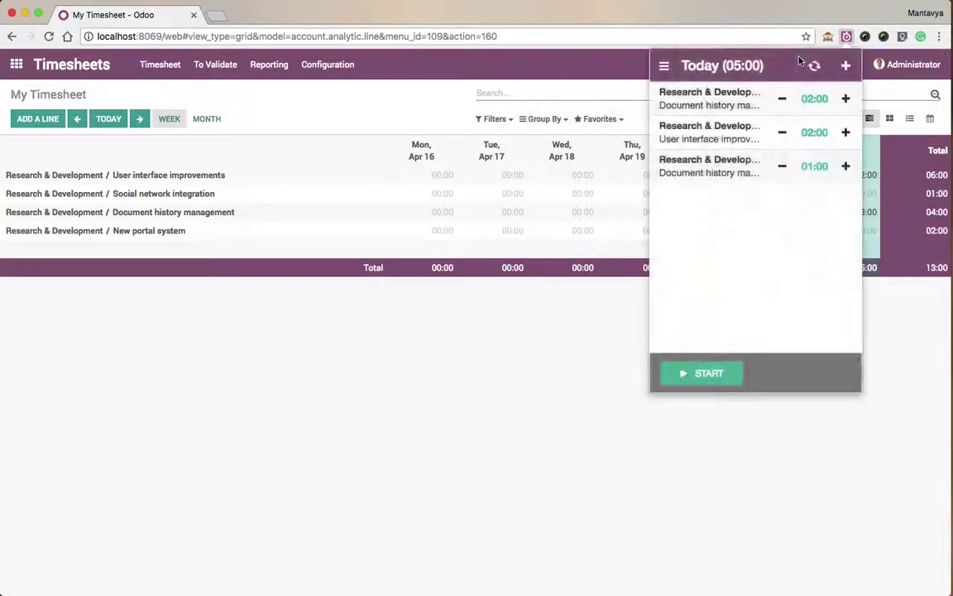
left_click(661, 66)
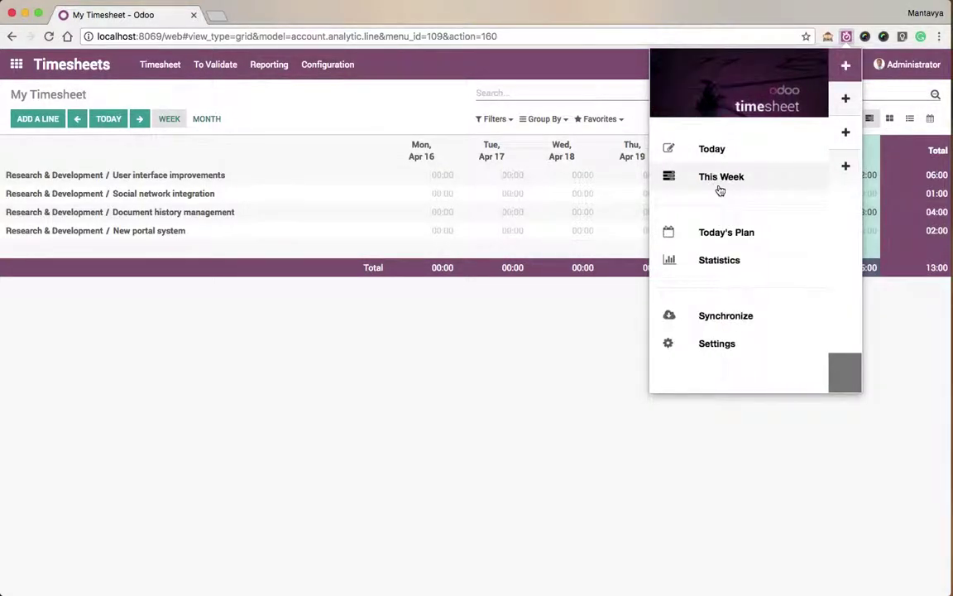
left_click(719, 189)
Compare the weekly statistics charts for Week 16 and Week 17, then close the popup.
left_click(663, 66)
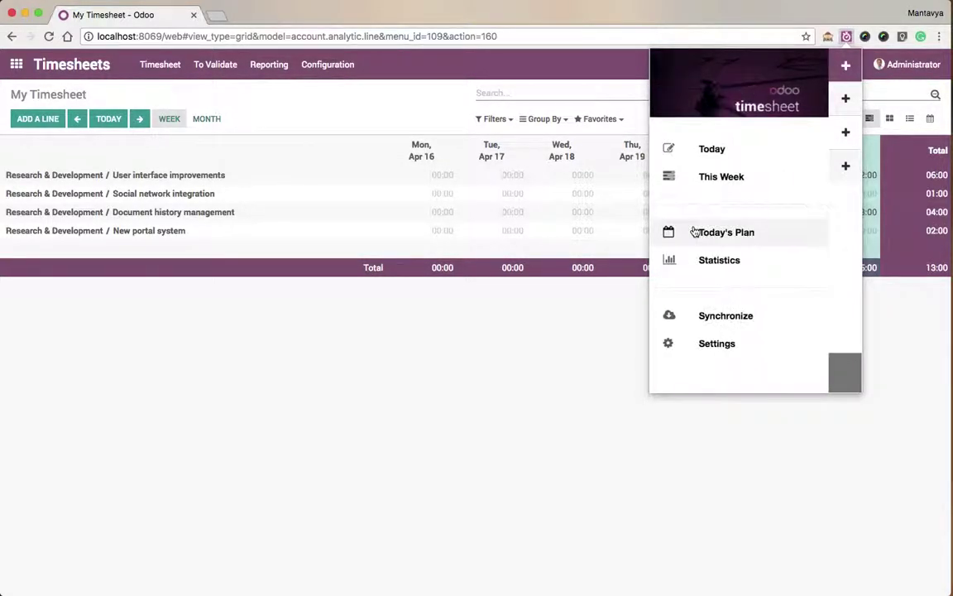
left_click(704, 259)
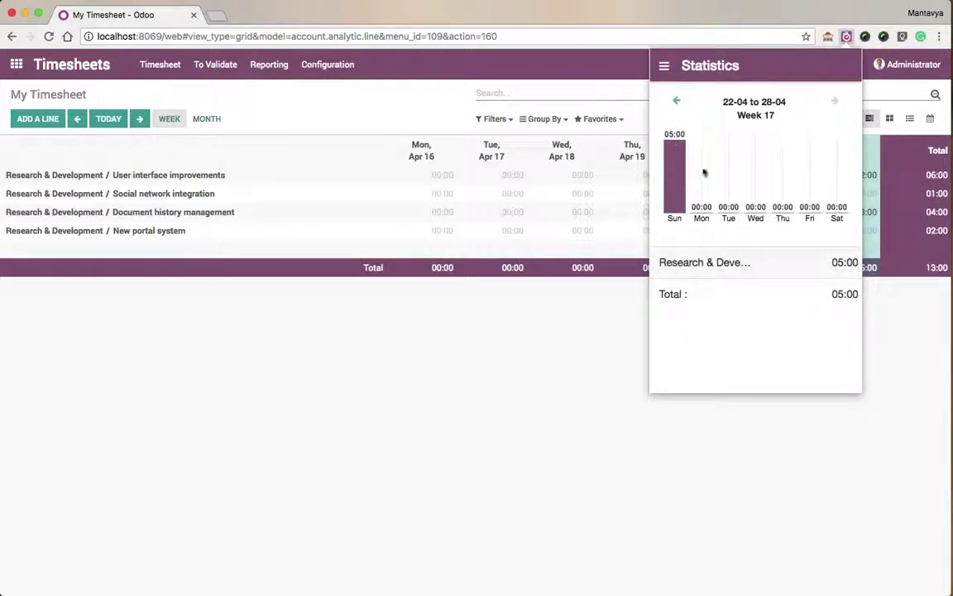
left_click(677, 100)
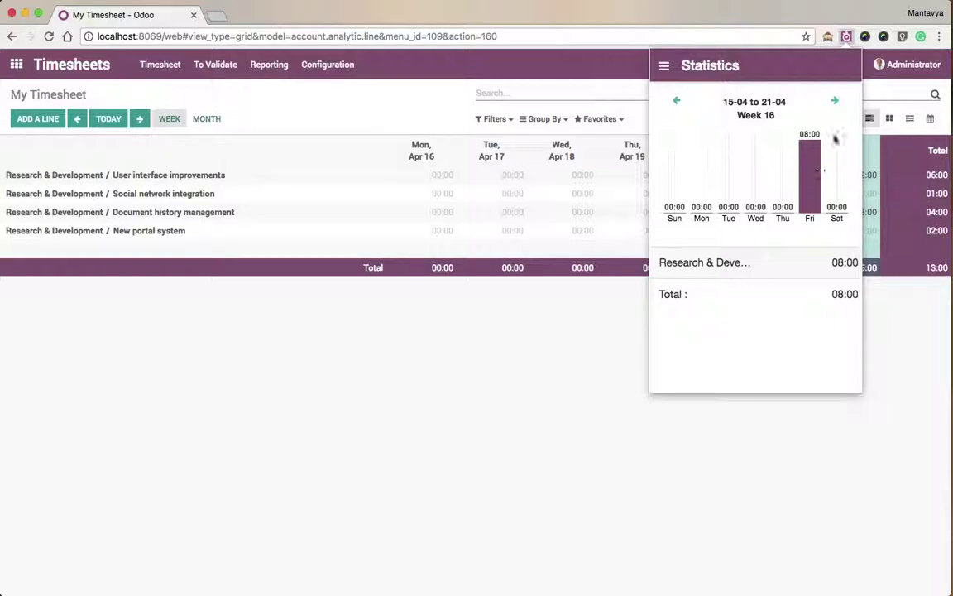
left_click(837, 102)
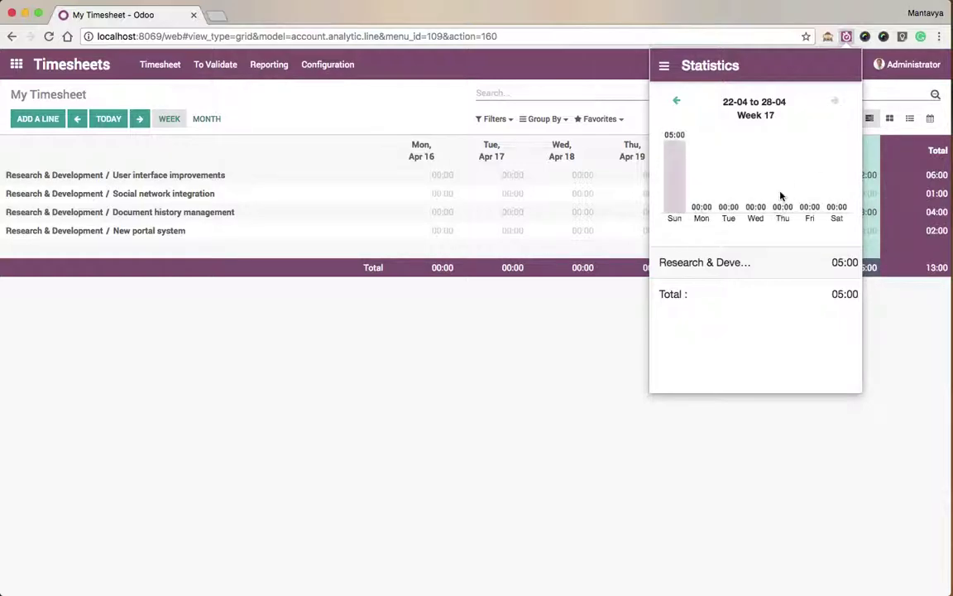
left_click(558, 381)
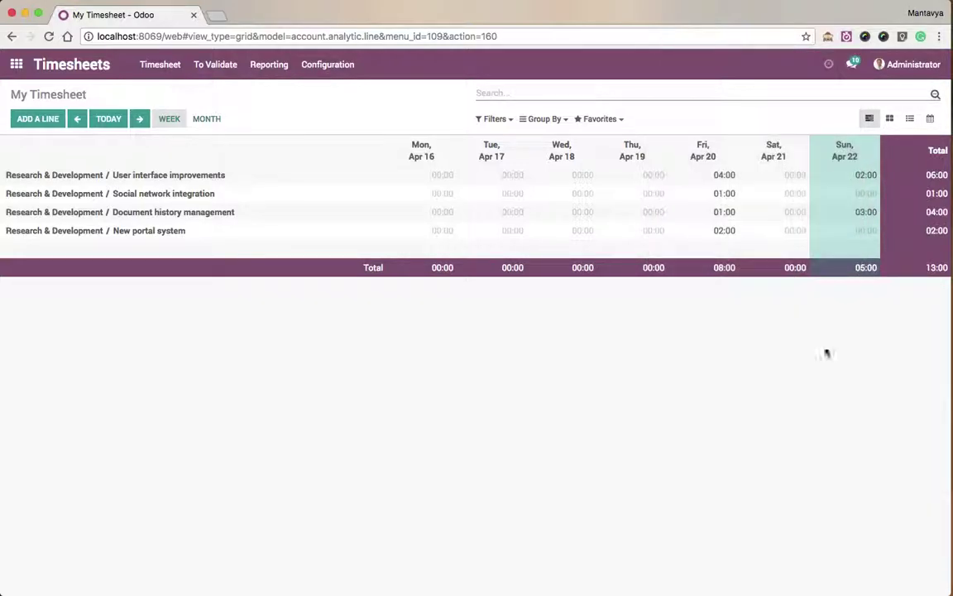
Enter Tuesday hours 4, 3, 1 and Monday hours 4 and 4 (Document history management, New portal system).
double_click(724, 267)
left_click(861, 269)
left_click(498, 212)
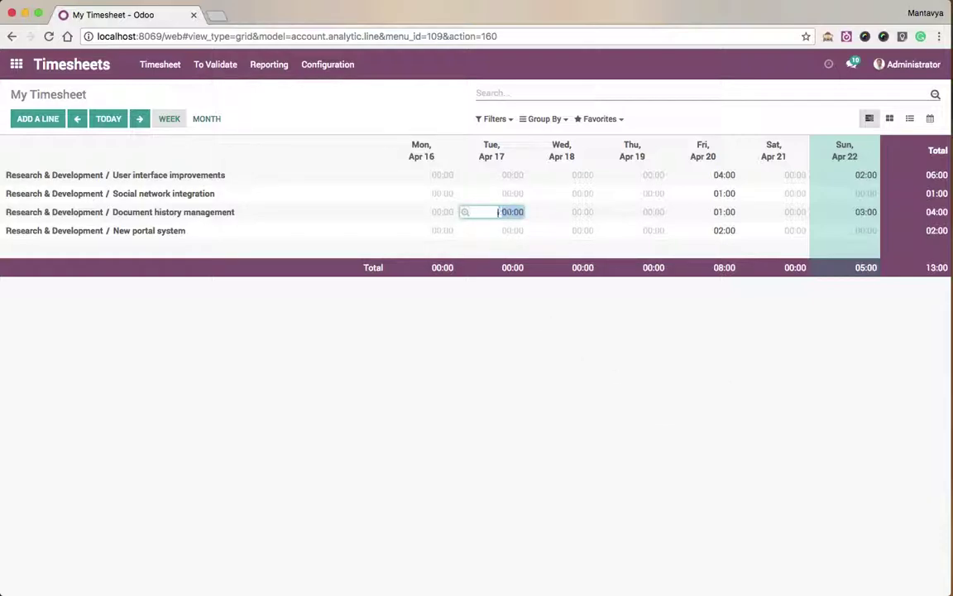
type("4")
left_click(500, 193)
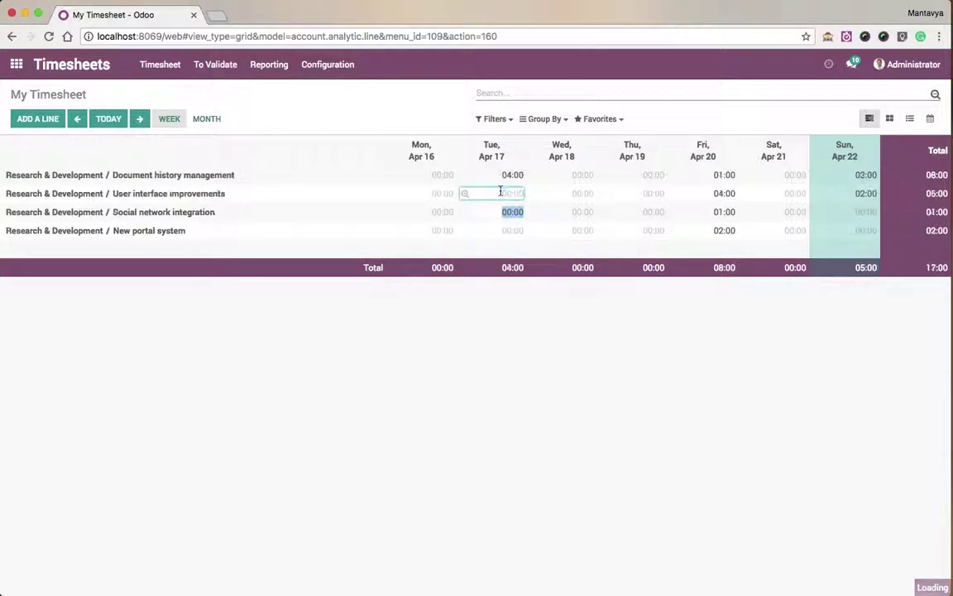
type("3")
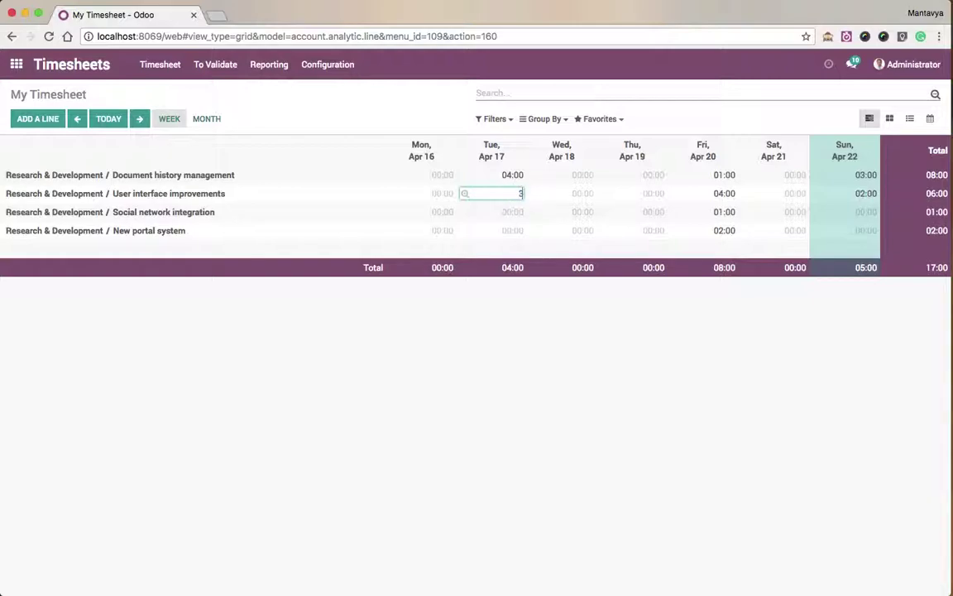
left_click(517, 248)
left_click(513, 233)
type("1")
left_click(553, 405)
left_click(444, 193)
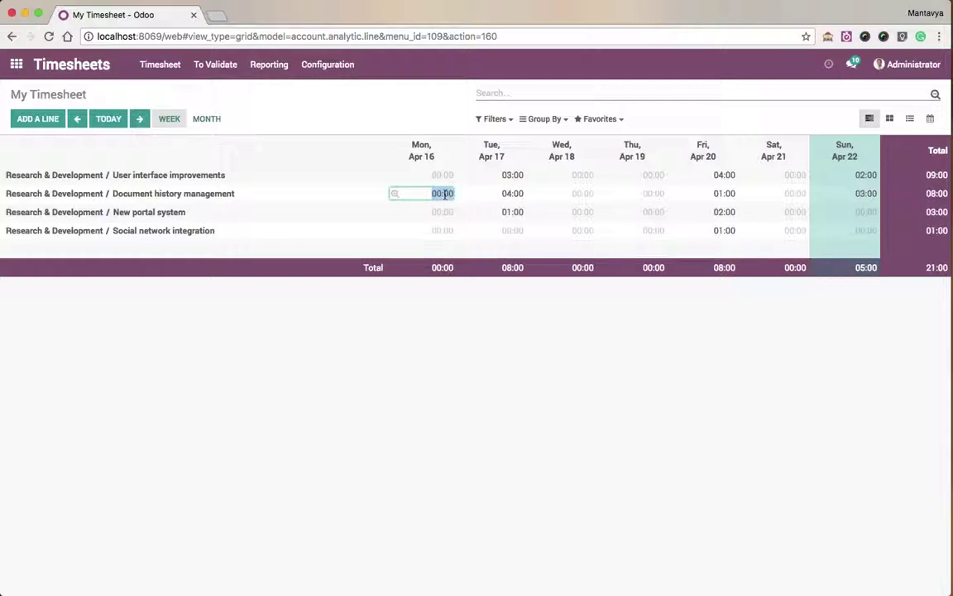
type("4")
left_click(465, 344)
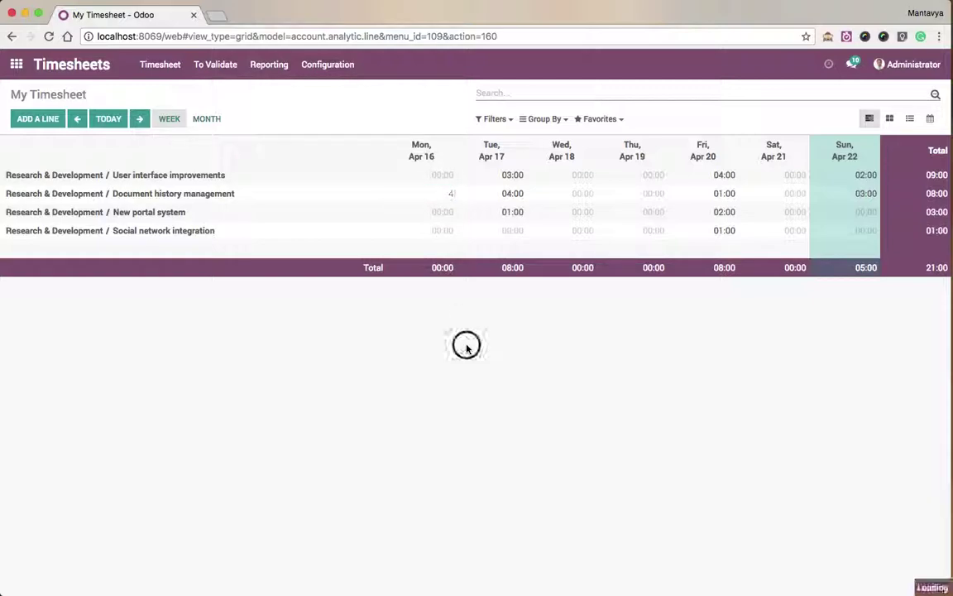
left_click(441, 212)
type("4")
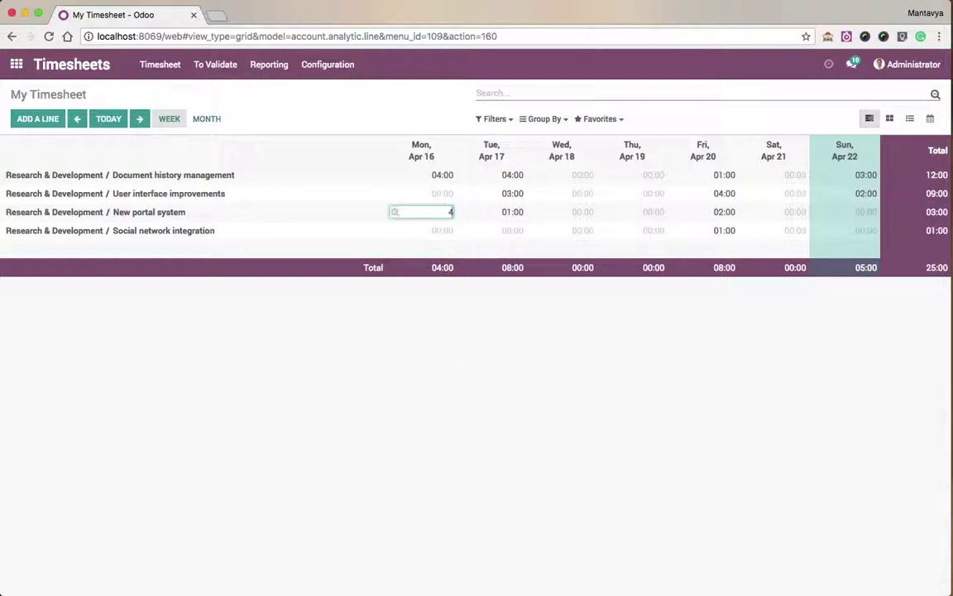
left_click(446, 355)
Enter Wednesday hours 3, 3, 1 and Thursday hours 3, 4, 1 across the four R&D tasks.
left_click(579, 175)
type("3")
left_click(621, 360)
left_click(583, 212)
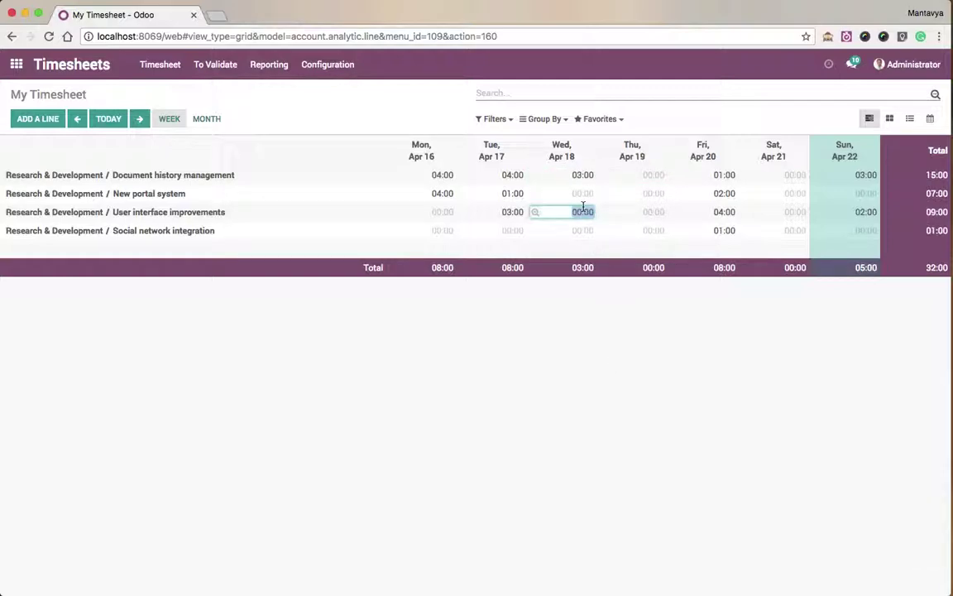
type("3")
left_click(605, 384)
left_click(653, 192)
type("3")
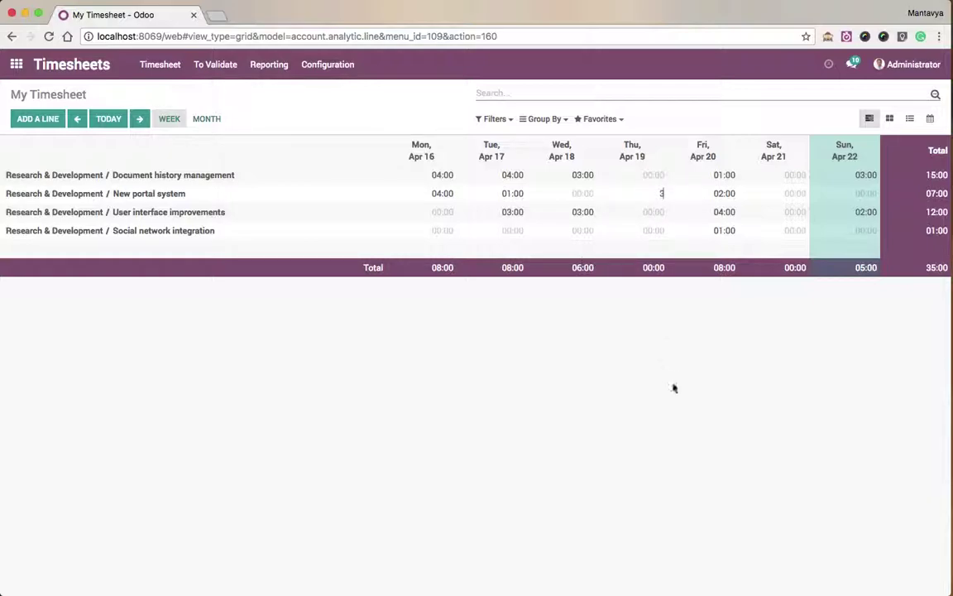
left_click(655, 235)
type("4")
left_click(685, 371)
left_click(653, 175)
type("1")
left_click(693, 340)
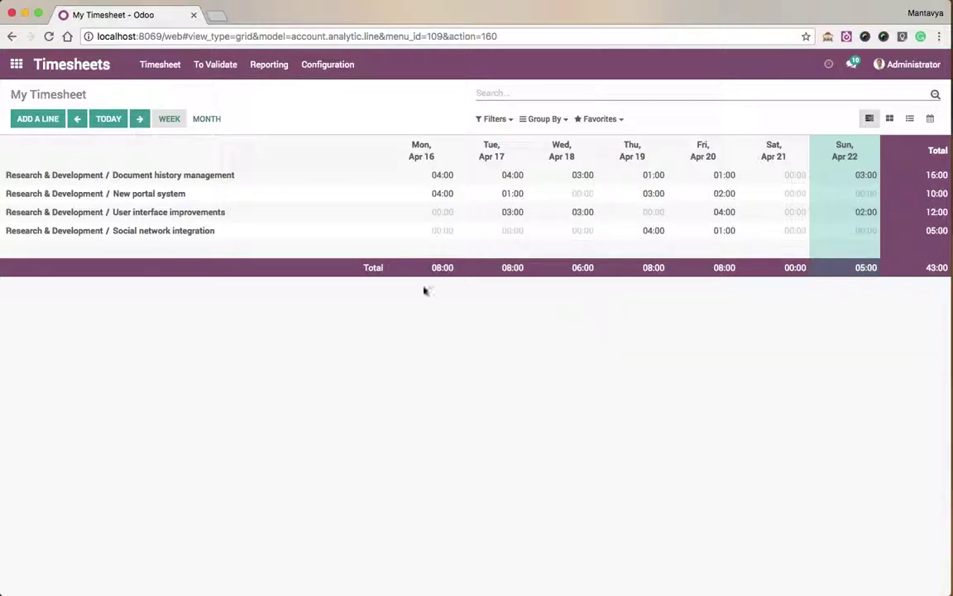
left_click(578, 230)
type("1")
left_click(629, 375)
Enter Saturday hours: 4 Document history management, 3 User interface improvements, 1 Social network integration.
left_click(792, 175)
type("4")
left_click(813, 244)
left_click(794, 212)
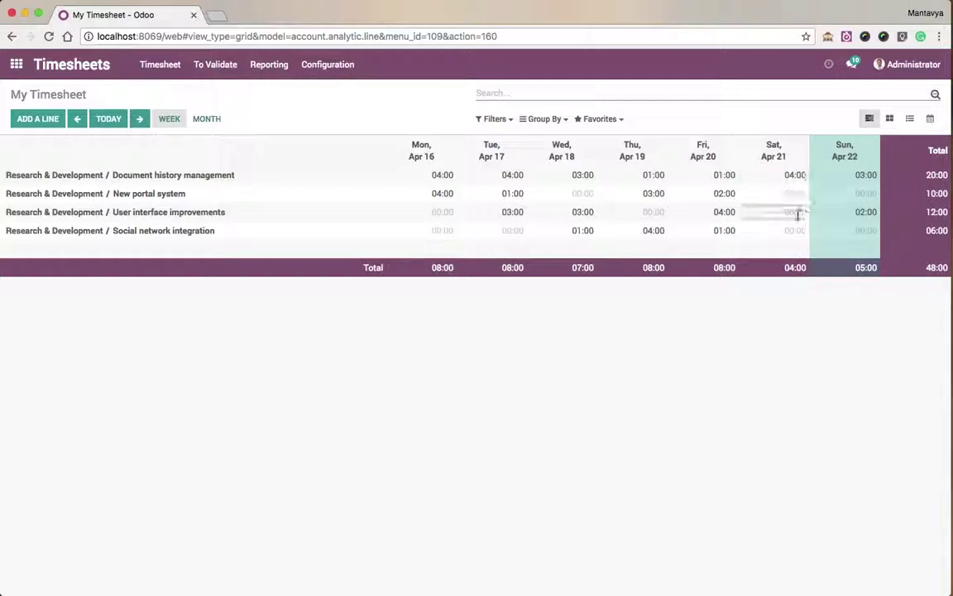
type("3")
key("Return")
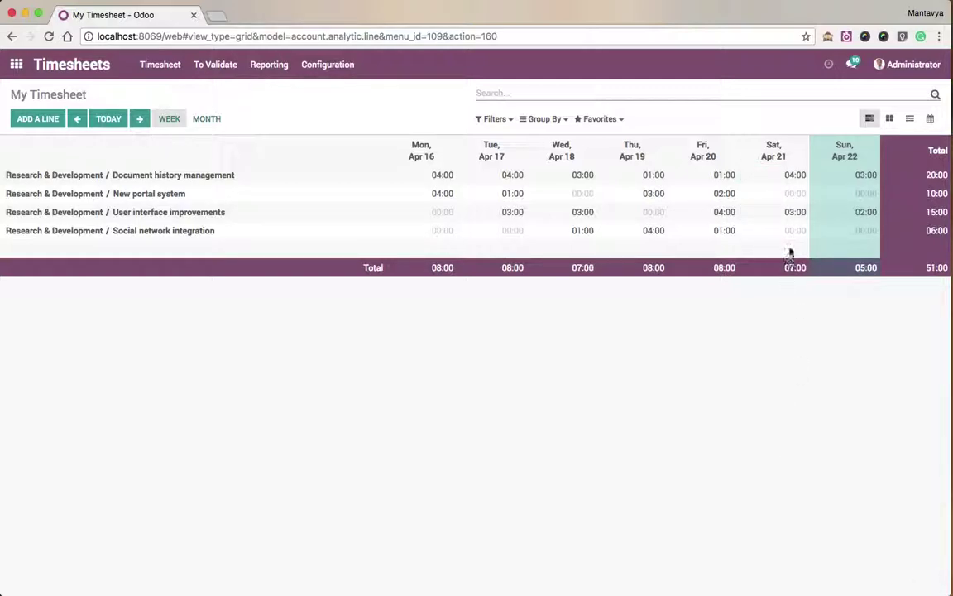
type("1")
left_click(795, 313)
Open the extension's weekly statistics and step back to Week 16, 15-04 to 21-04, totalling 47:00.
left_click(846, 37)
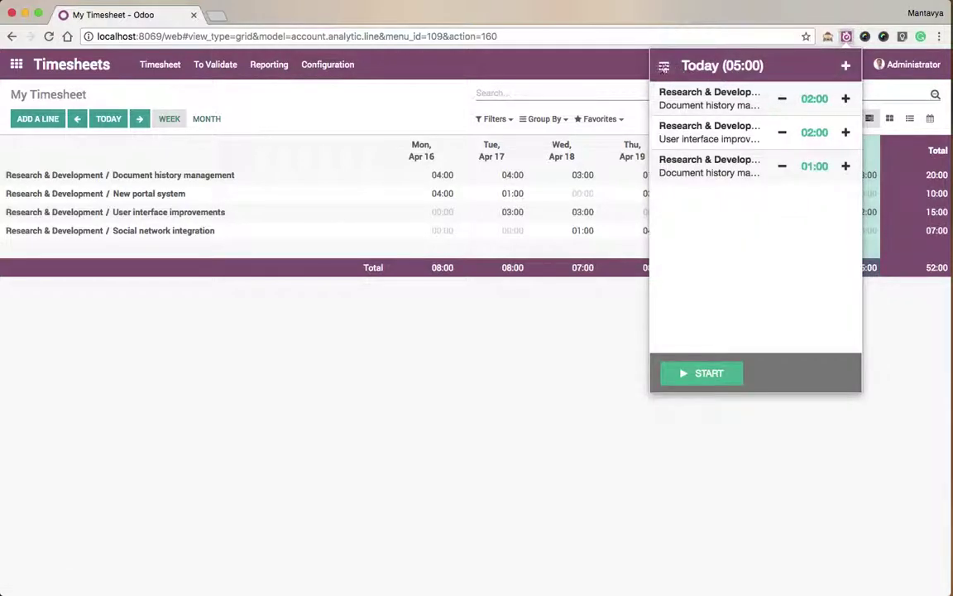
left_click(663, 65)
left_click(718, 260)
left_click(676, 100)
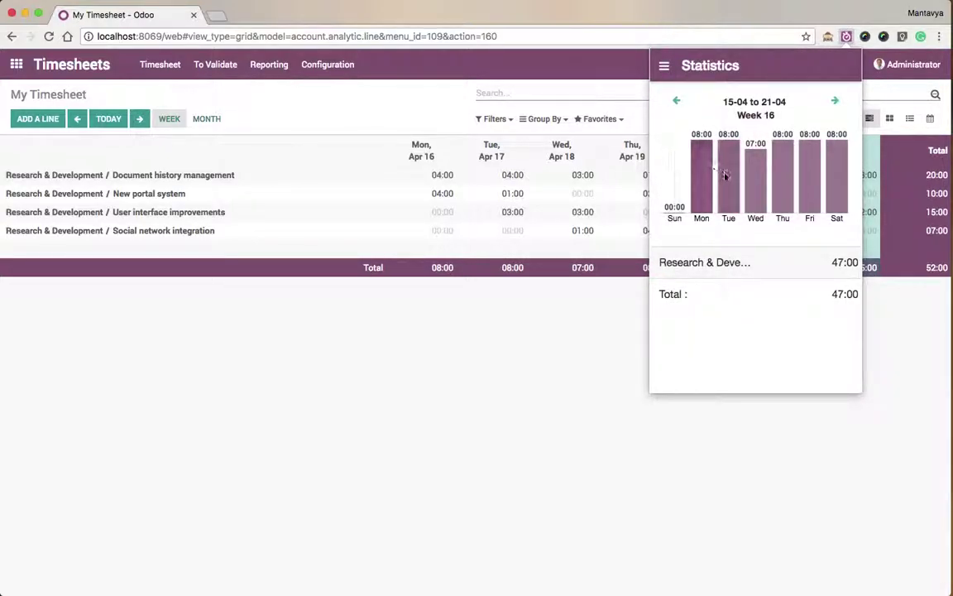